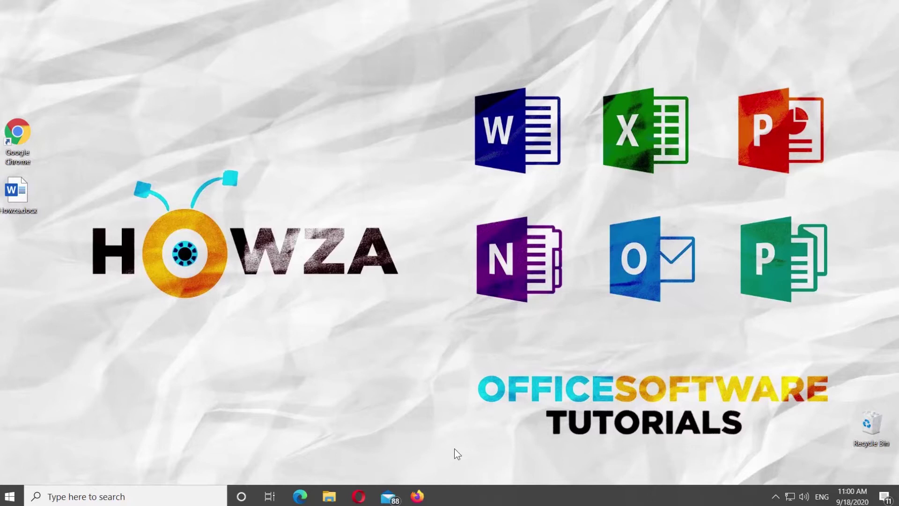
Step: Open Howza.docx, whose first line reads 'Auto correction' after AutoCorrect fixes the typo
{"action": "double_click", "coordinate": [29, 187]}
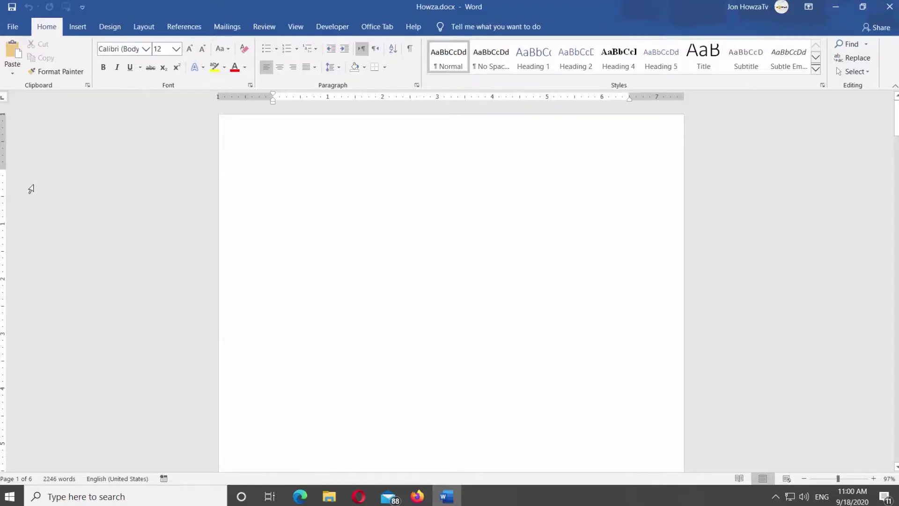
{"action": "type", "text": "Auto correction"}
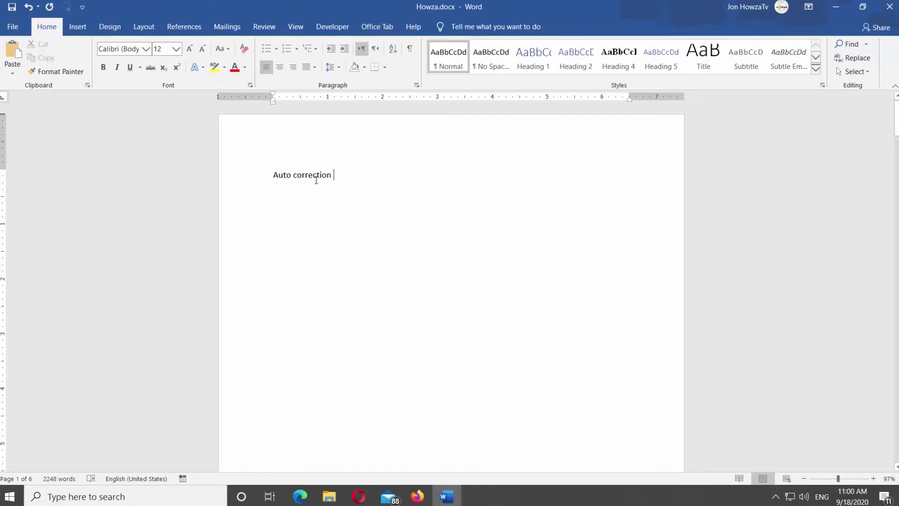
{"action": "left_click", "coordinate": [13, 27]}
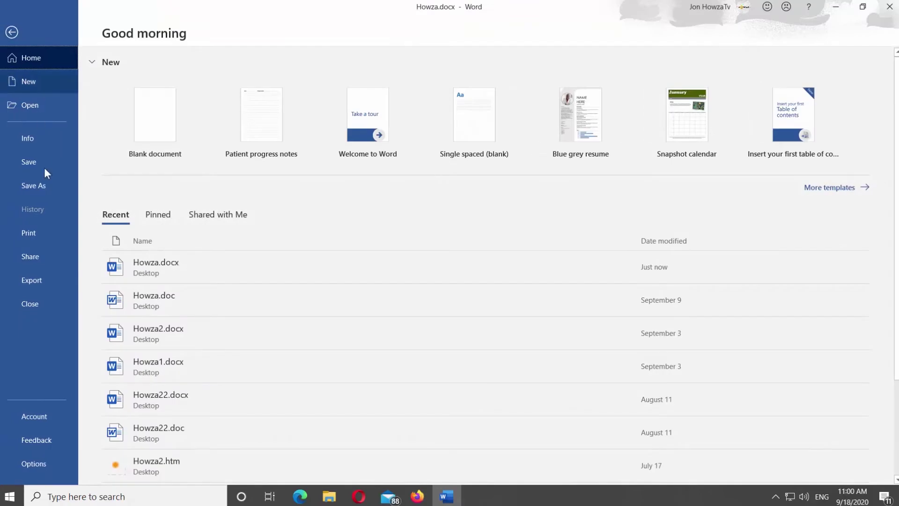
Step: Go to the Proofing page of Word Options
{"action": "left_click", "coordinate": [34, 463]}
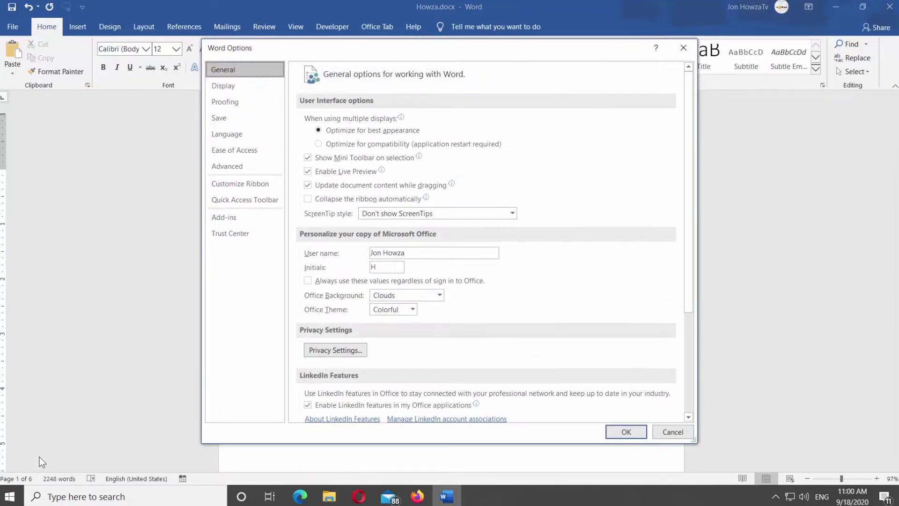
{"action": "left_click", "coordinate": [224, 102]}
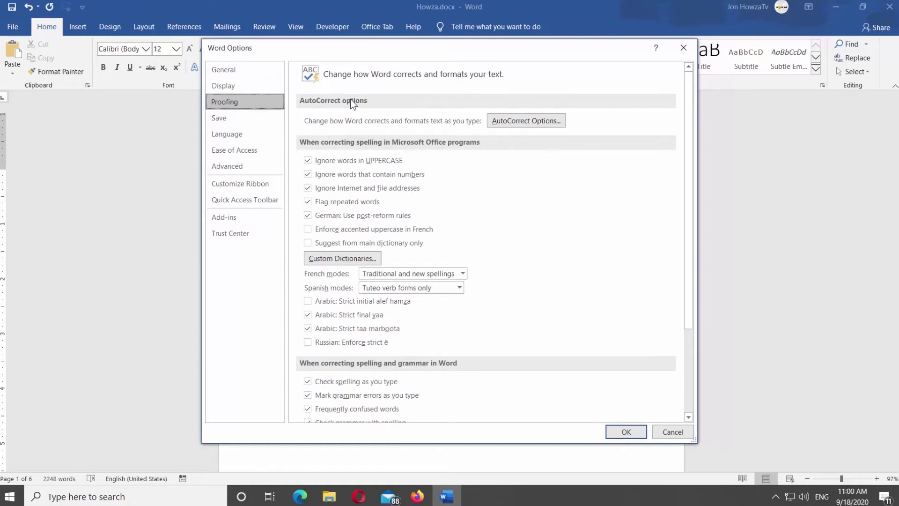
Step: Uncheck all AutoCorrect boxes, including replace text as you type, and confirm both dialogs
{"action": "left_click", "coordinate": [526, 121]}
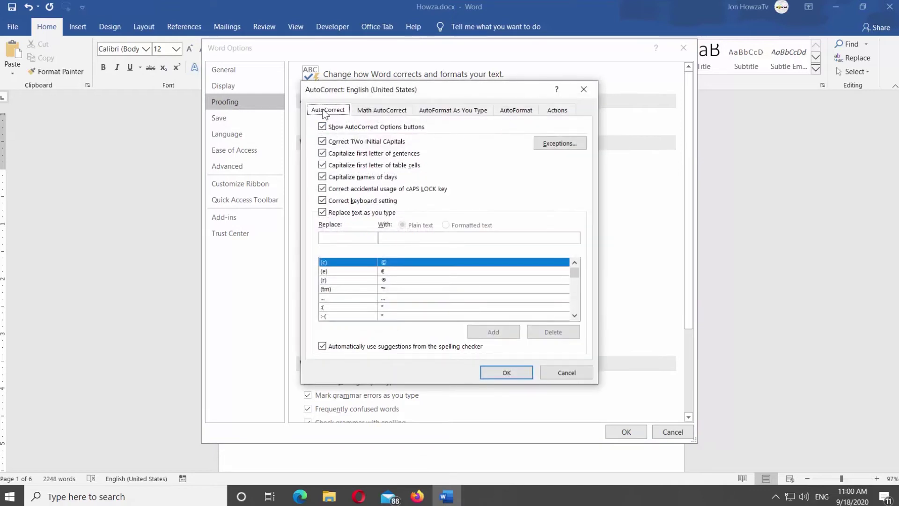
{"action": "left_click", "coordinate": [323, 126]}
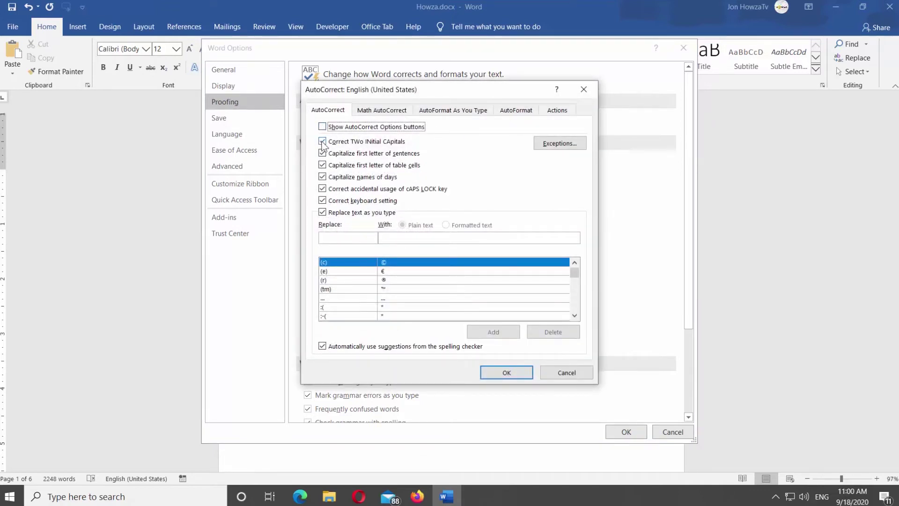
{"action": "left_click", "coordinate": [323, 153]}
{"action": "left_click", "coordinate": [323, 176]}
{"action": "left_click", "coordinate": [322, 201]}
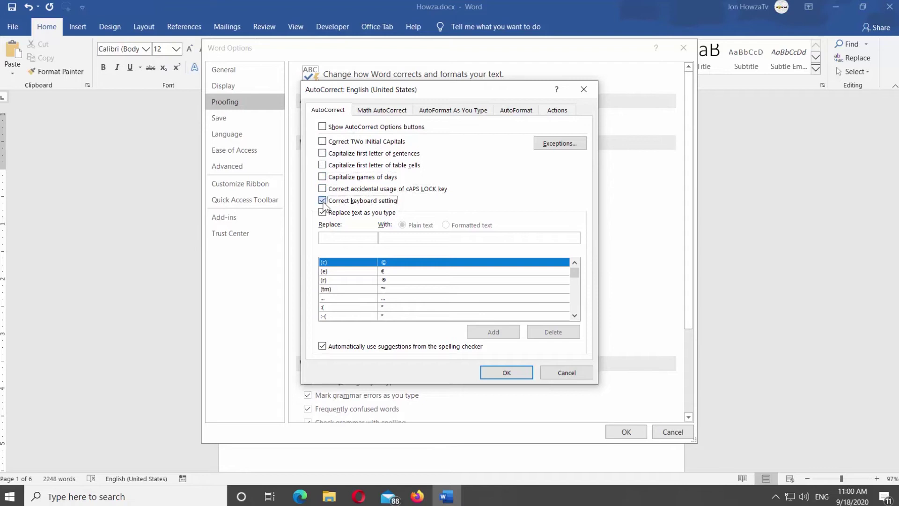
{"action": "left_click", "coordinate": [323, 213]}
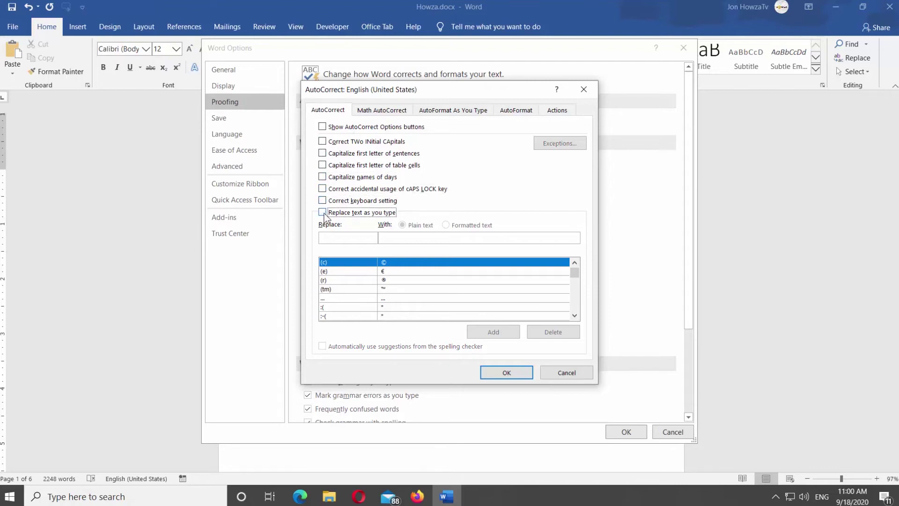
{"action": "left_click", "coordinate": [506, 372]}
{"action": "left_click", "coordinate": [626, 431]}
Step: Start a second line with uncorrected 'Auto corection', then reopen the AutoCorrect settings
{"action": "key", "text": "Return"}
{"action": "type", "text": "Auto core"}
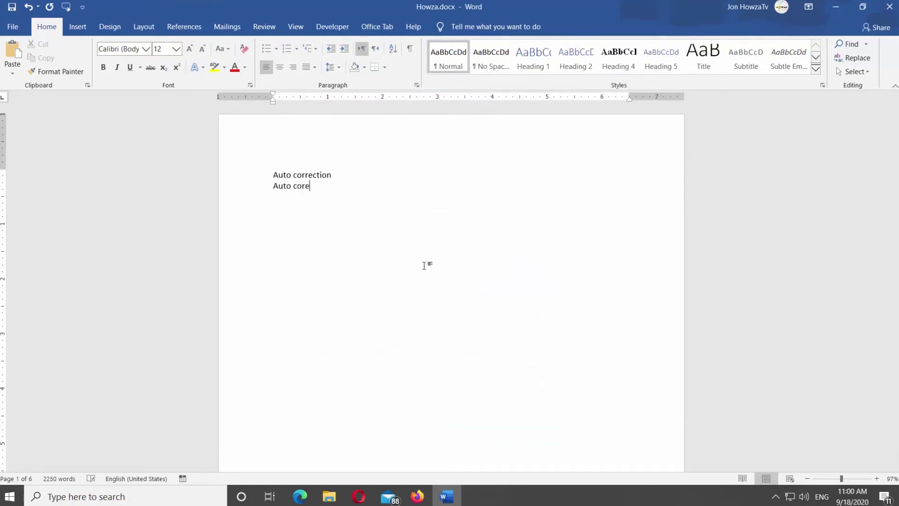
{"action": "type", "text": "ction"}
{"action": "left_click", "coordinate": [13, 26]}
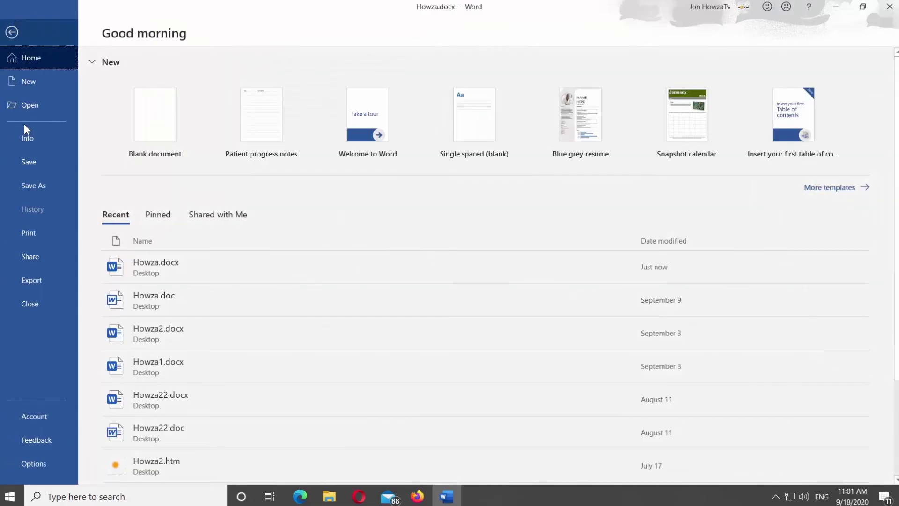
{"action": "left_click", "coordinate": [34, 462]}
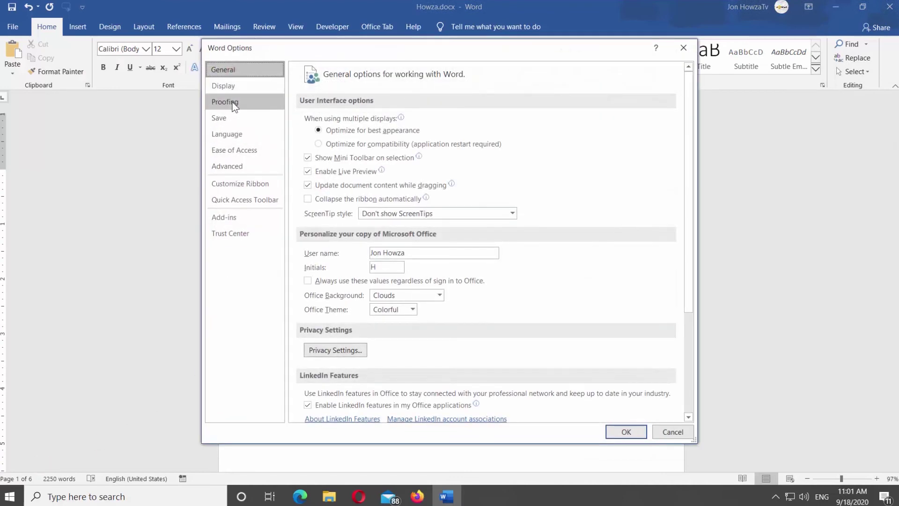
{"action": "left_click", "coordinate": [225, 101]}
{"action": "left_click", "coordinate": [499, 121]}
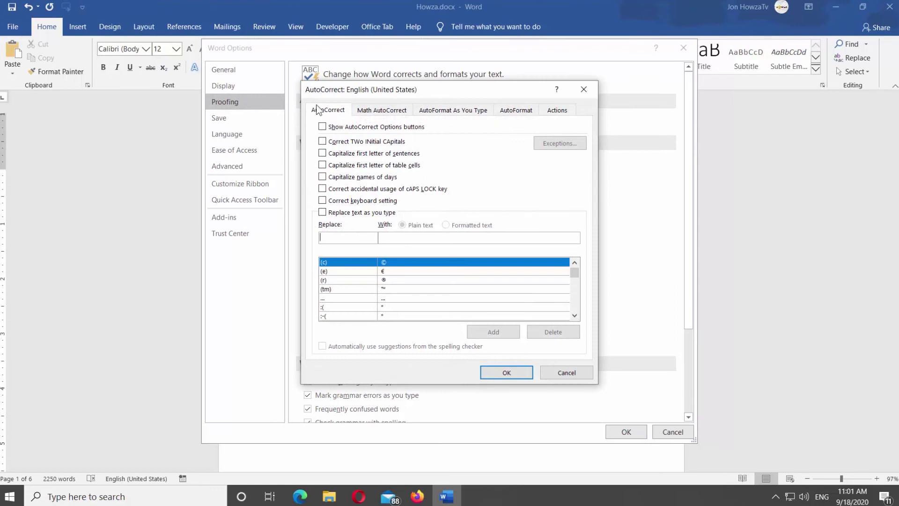
Step: Recheck all AutoCorrect boxes, including replace text as you type, and confirm
{"action": "left_click", "coordinate": [322, 127]}
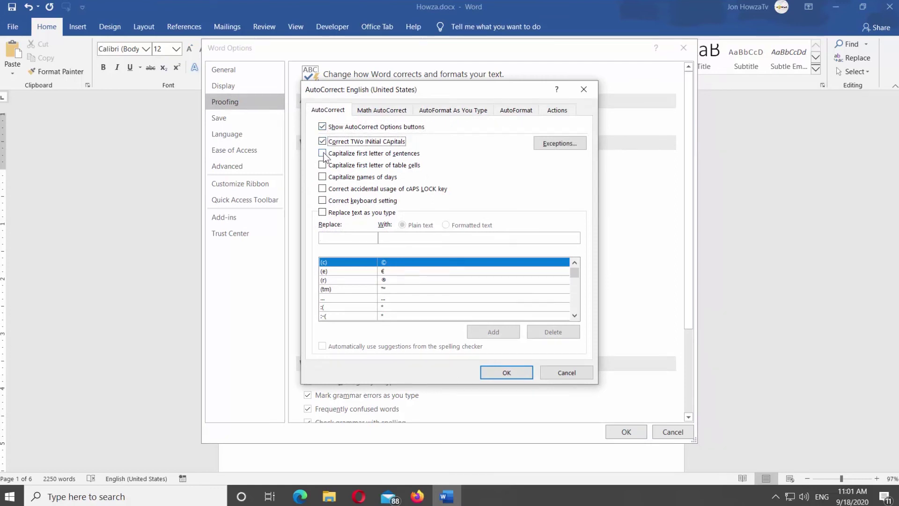
{"action": "left_click", "coordinate": [322, 153]}
{"action": "left_click", "coordinate": [323, 177]}
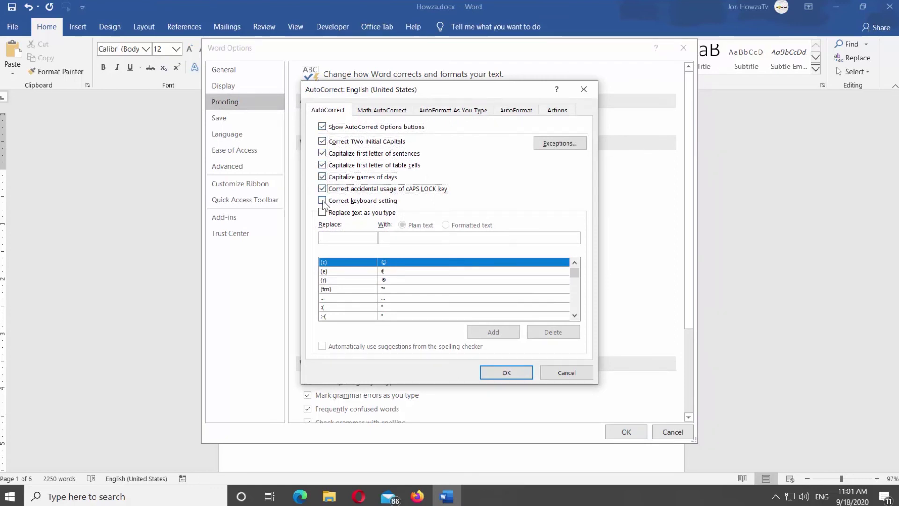
{"action": "left_click", "coordinate": [322, 201]}
{"action": "left_click", "coordinate": [323, 345]}
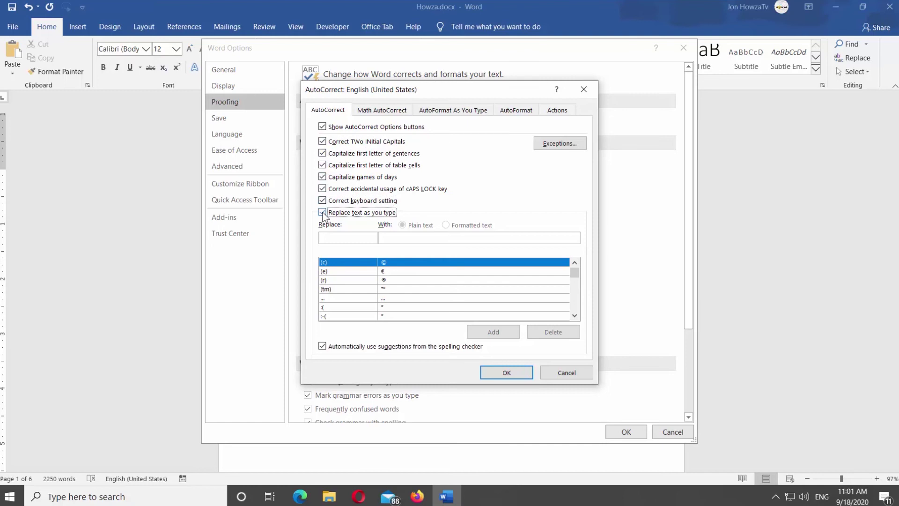
{"action": "left_click", "coordinate": [507, 373]}
Step: Close Word Options and start a third line for the auto-corrected text
{"action": "left_click", "coordinate": [627, 431]}
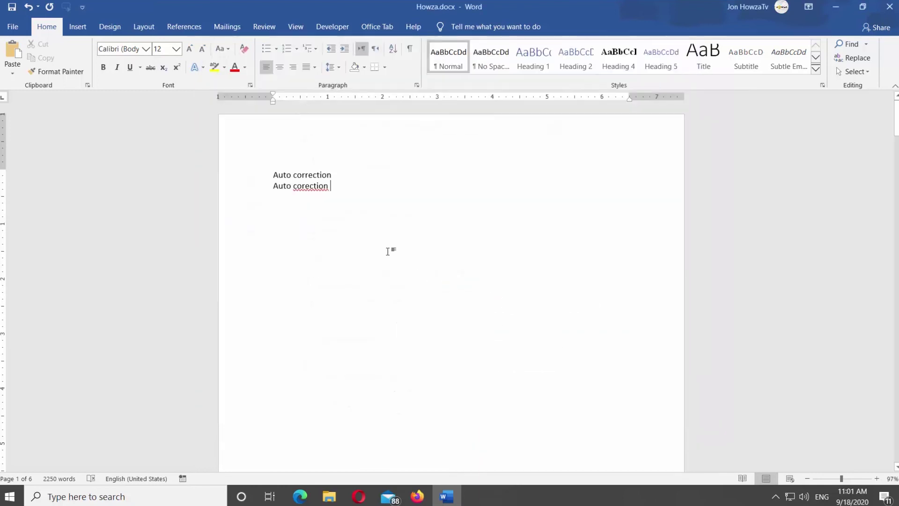
{"action": "key", "text": "Return"}
{"action": "type", "text": "Auto cor"}
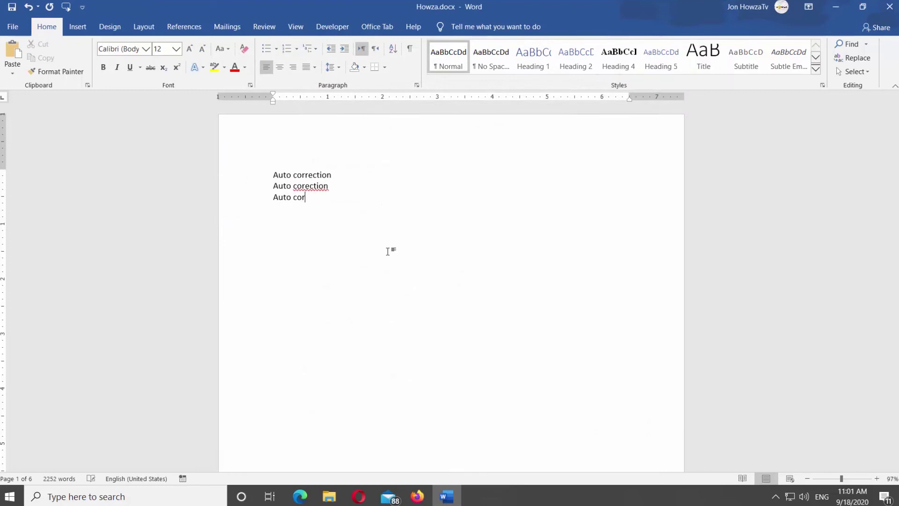
{"action": "type", "text": "ection"}
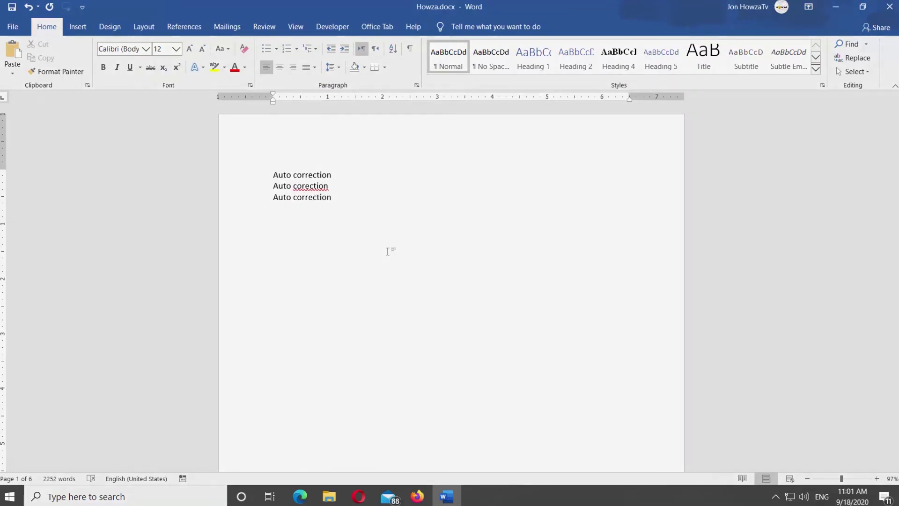